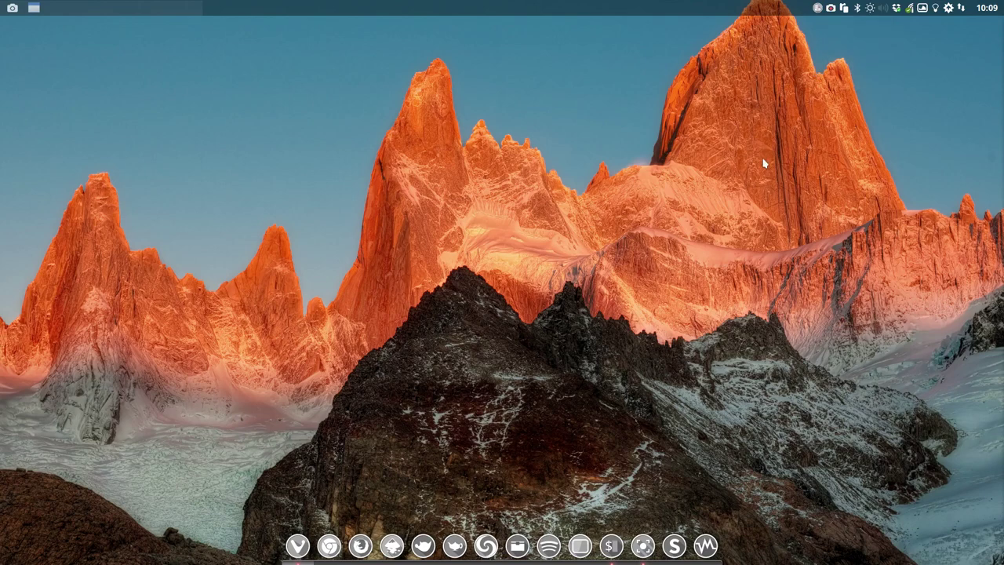
Step: Open a terminal, move it to the screen centre, then close it
key(ctrl+alt+t)
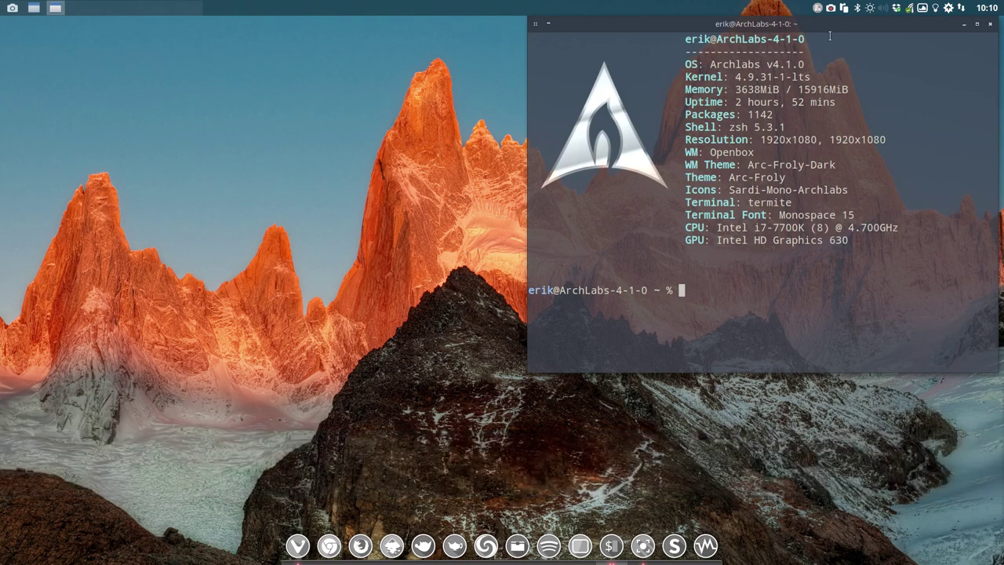
drag(830, 33, 583, 87)
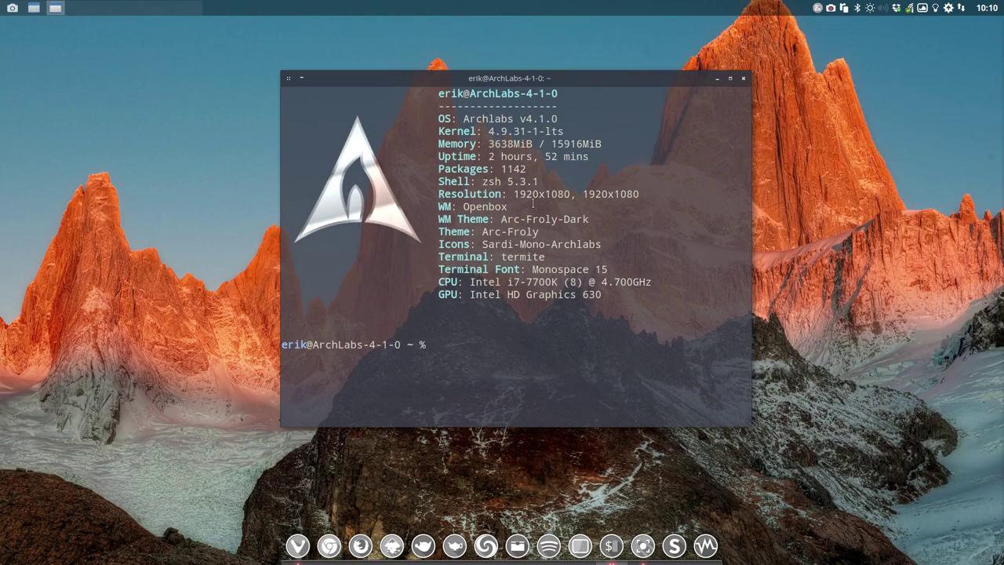
click(744, 79)
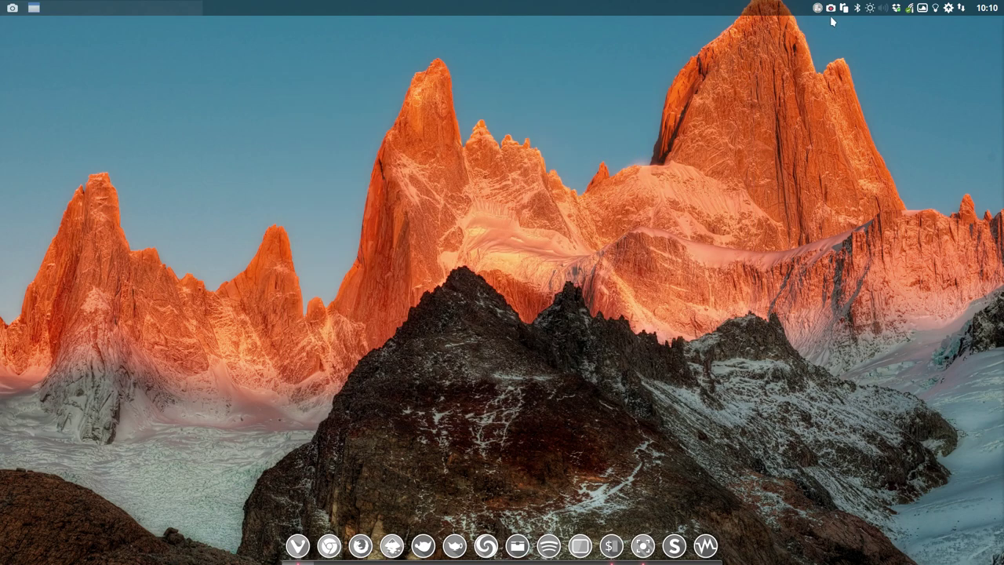
Step: Dismiss the leftover camera task and select SimpleScreenRecorder in the dmenu launcher
click(832, 11)
key(super+shift+d)
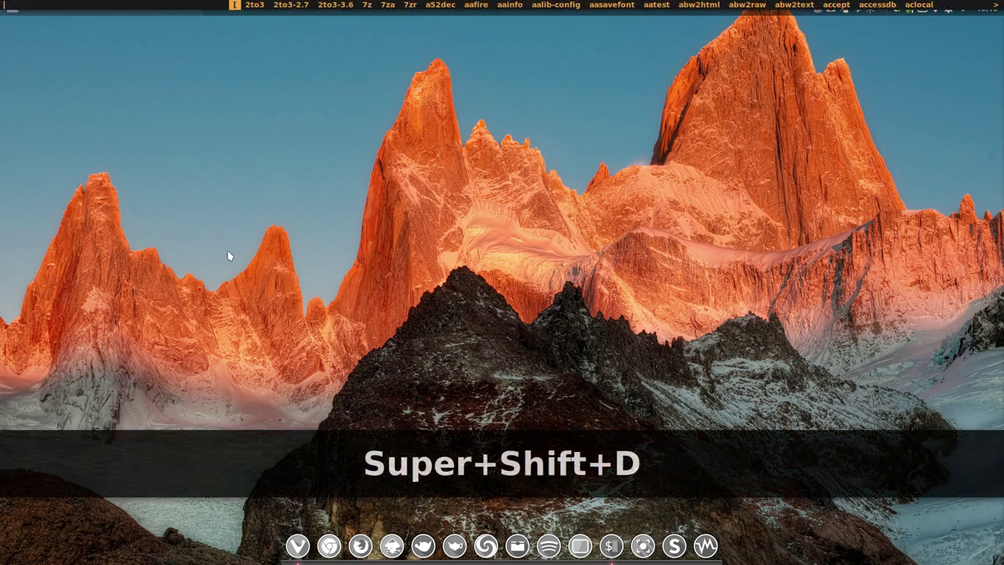
text(sim)
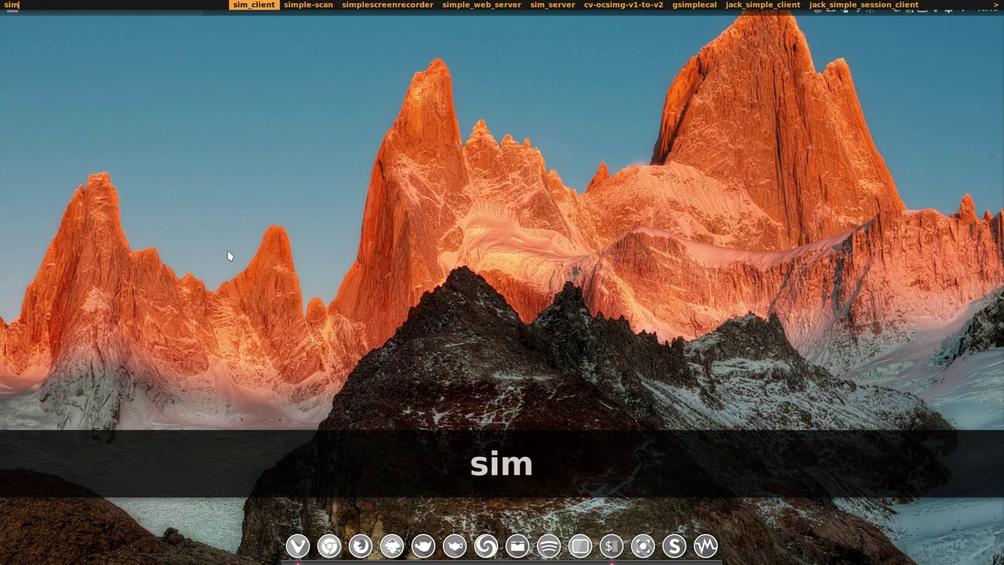
key(Right)
key(Right)
Step: Launch SimpleScreenRecorder, centre its window, and continue past the welcome page
key(Return)
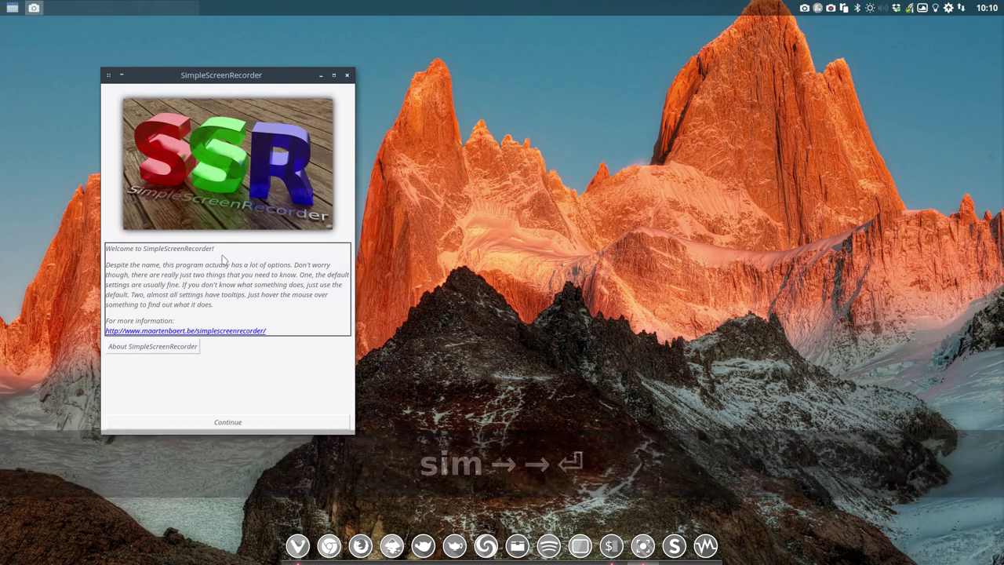
drag(203, 77, 561, 62)
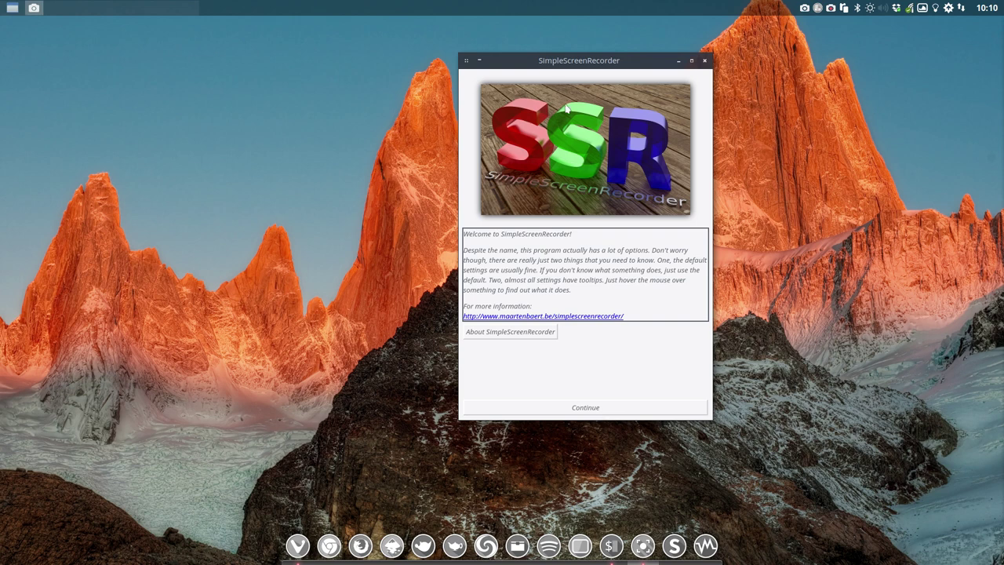
click(601, 409)
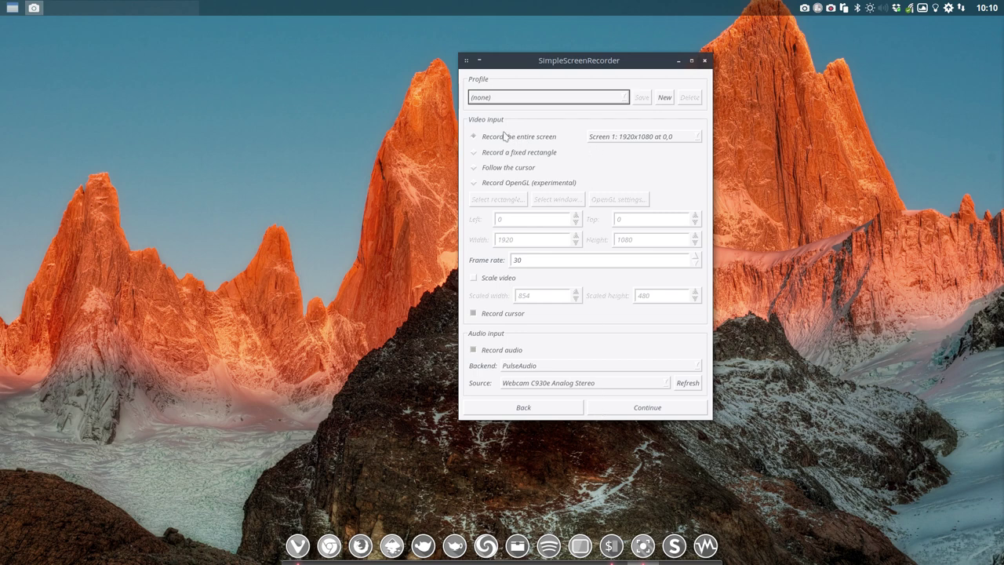
click(492, 137)
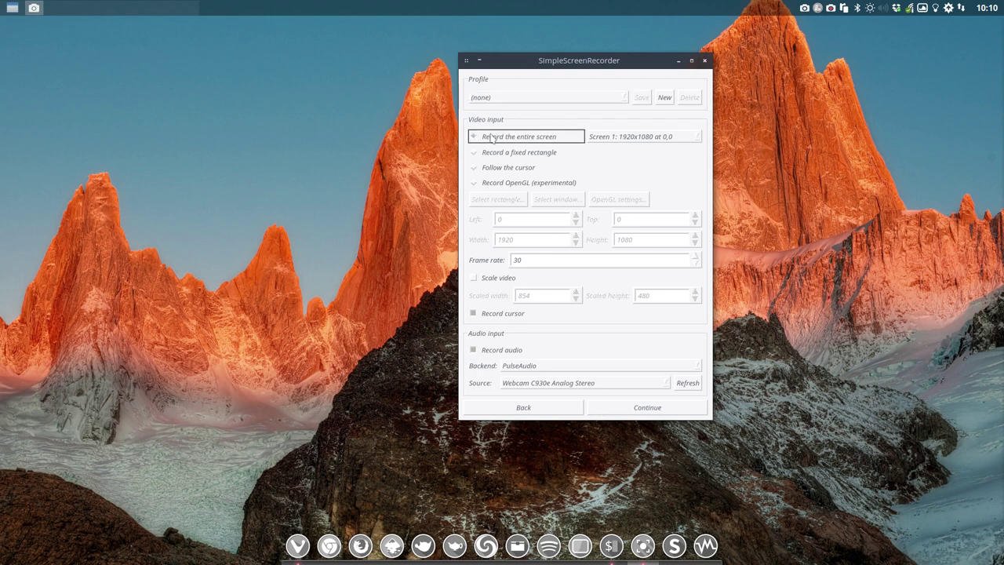
click(637, 137)
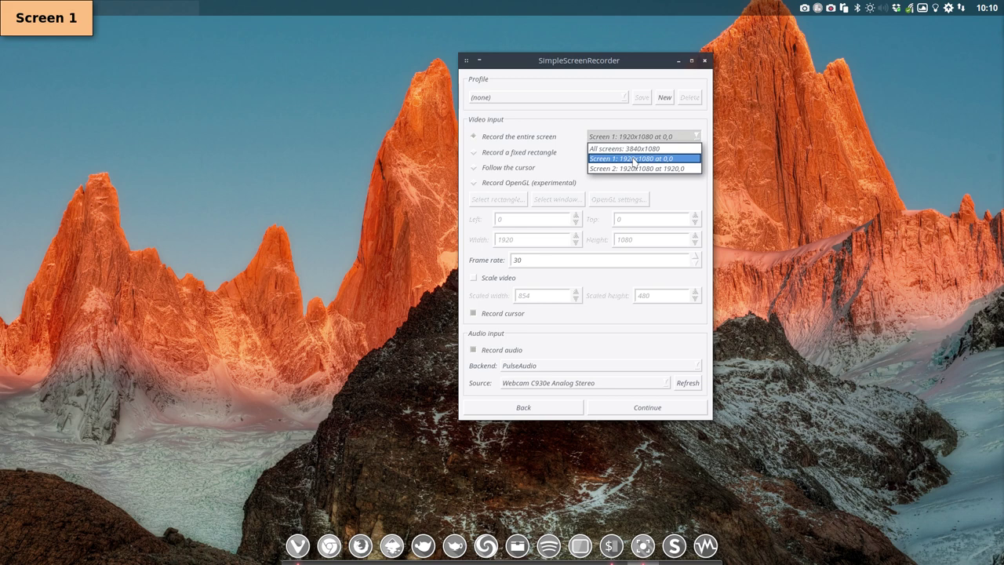
click(633, 160)
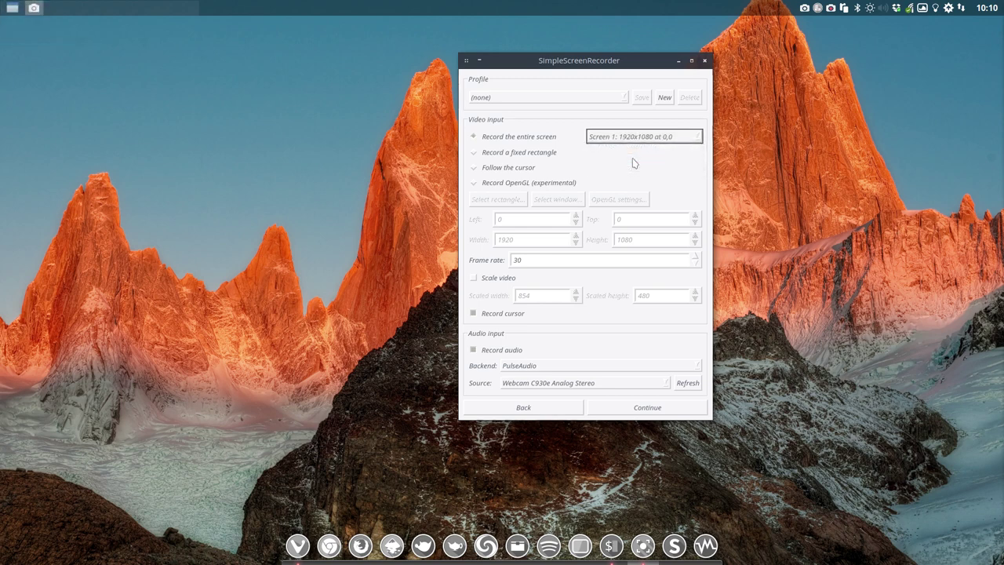
click(631, 138)
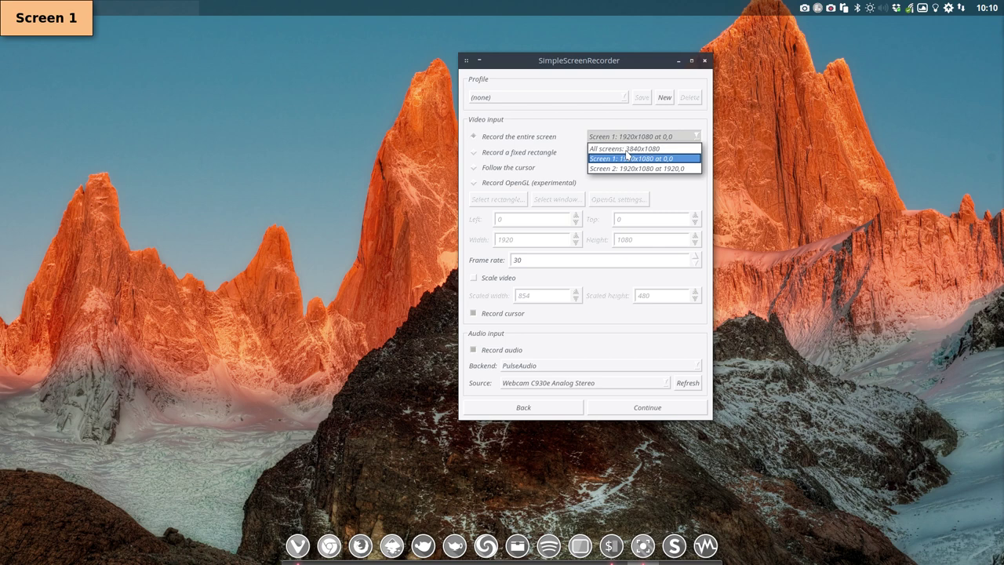
click(619, 159)
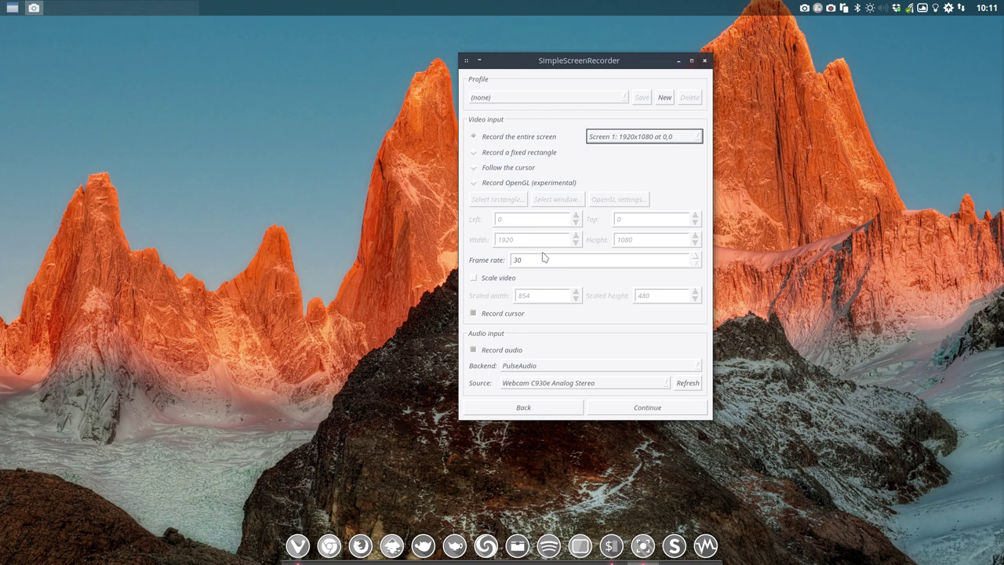
Step: Keep PulseAudio as the audio backend and Webcam C930e Analog Stereo as the source
click(539, 366)
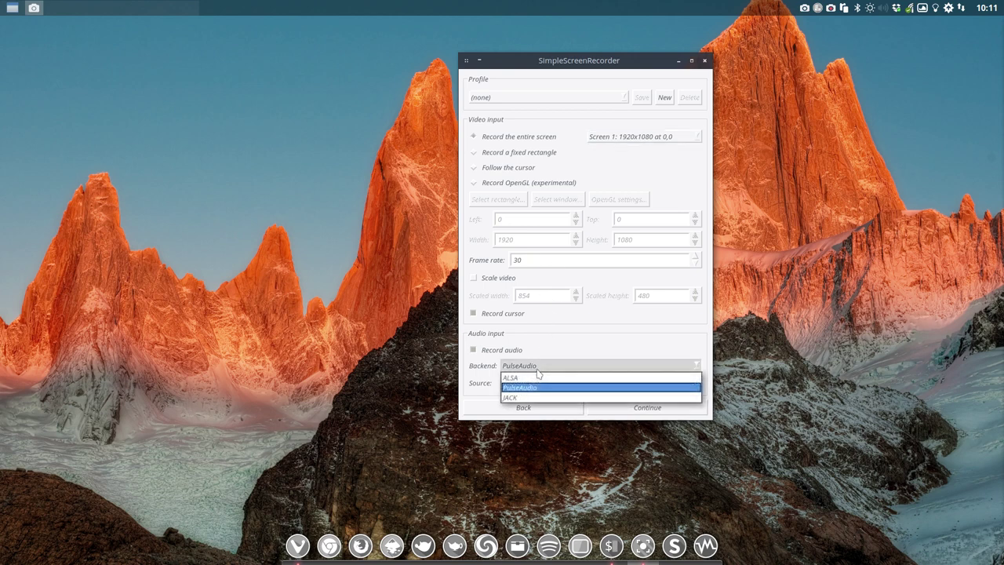
click(534, 387)
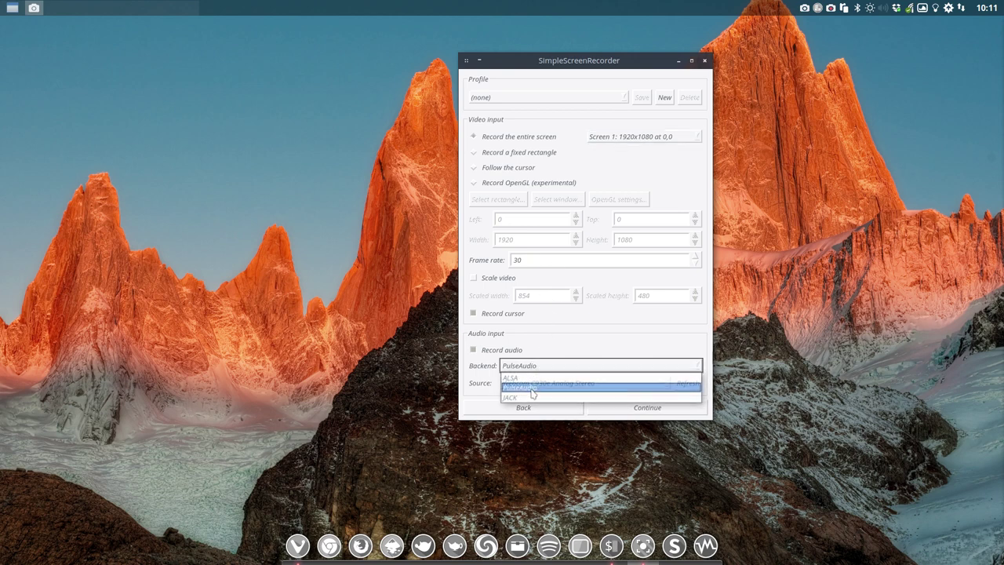
click(544, 384)
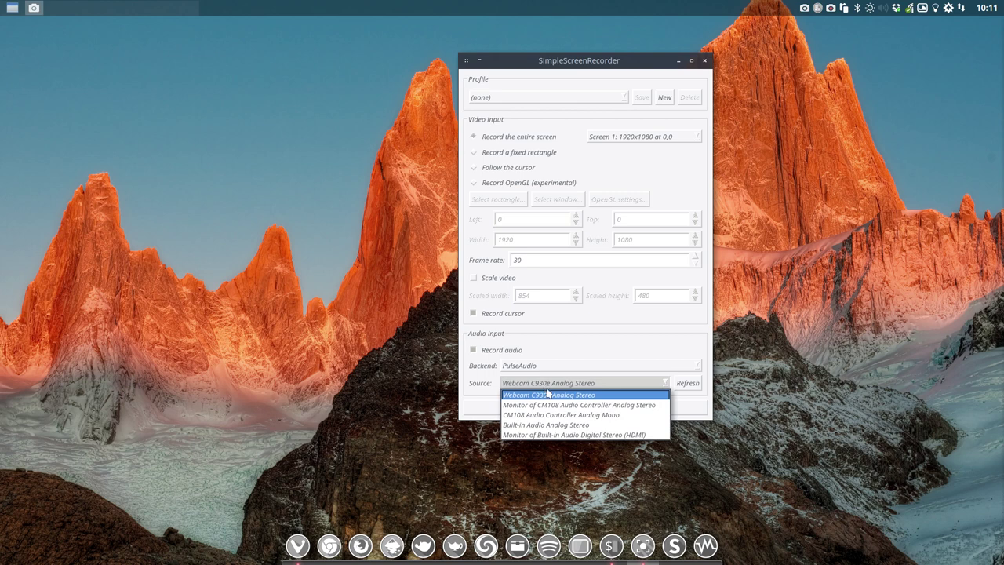
click(549, 395)
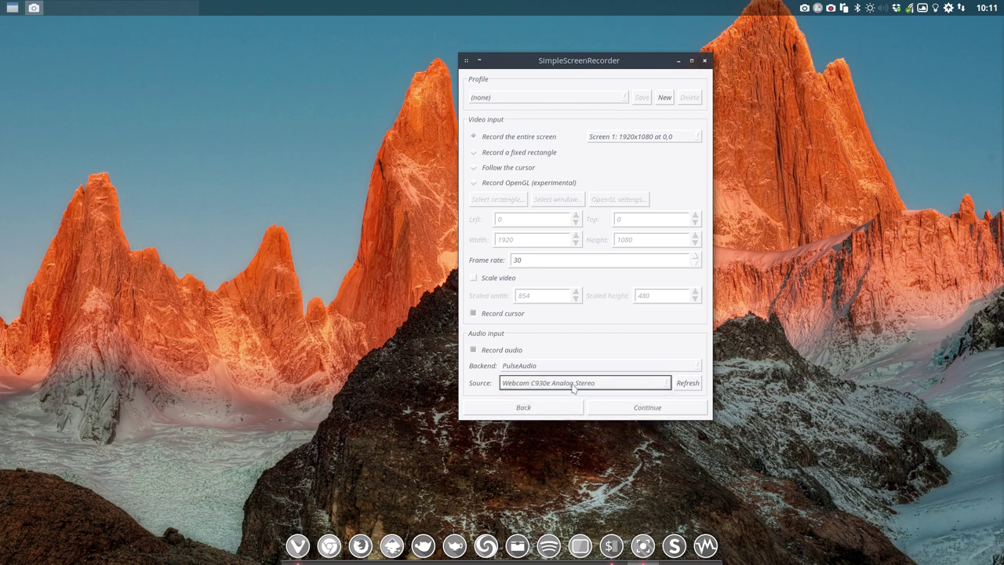
click(647, 407)
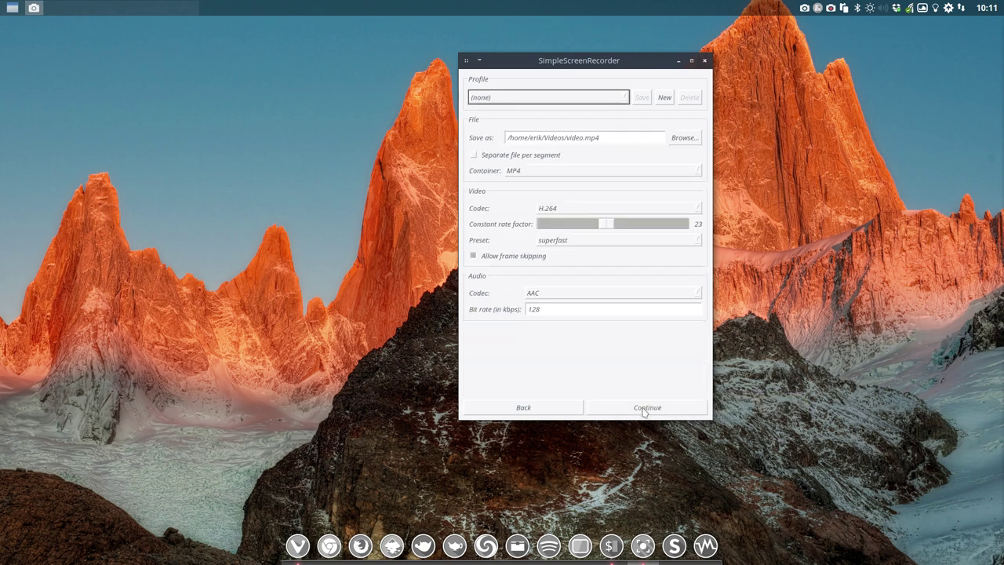
click(605, 138)
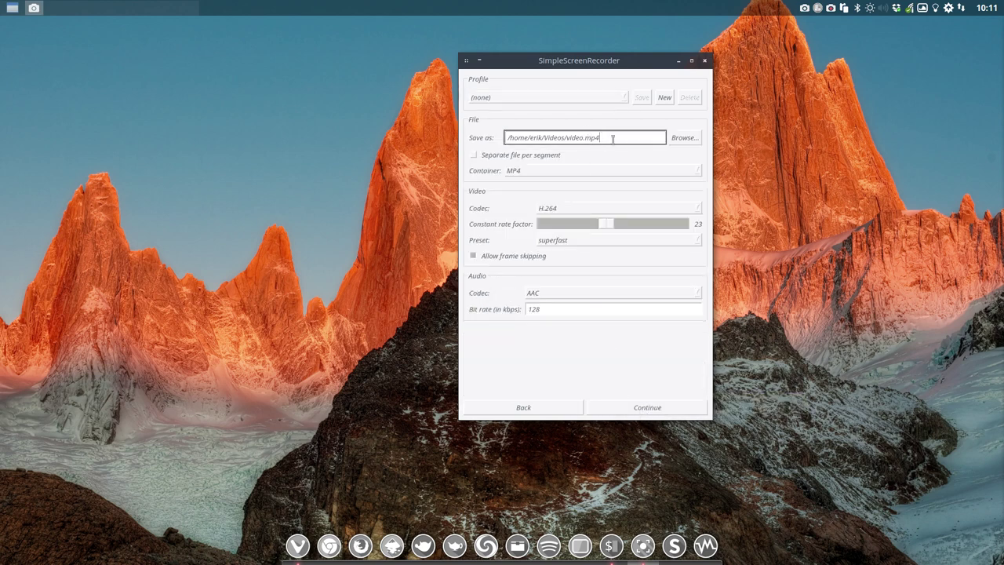
drag(612, 139, 470, 133)
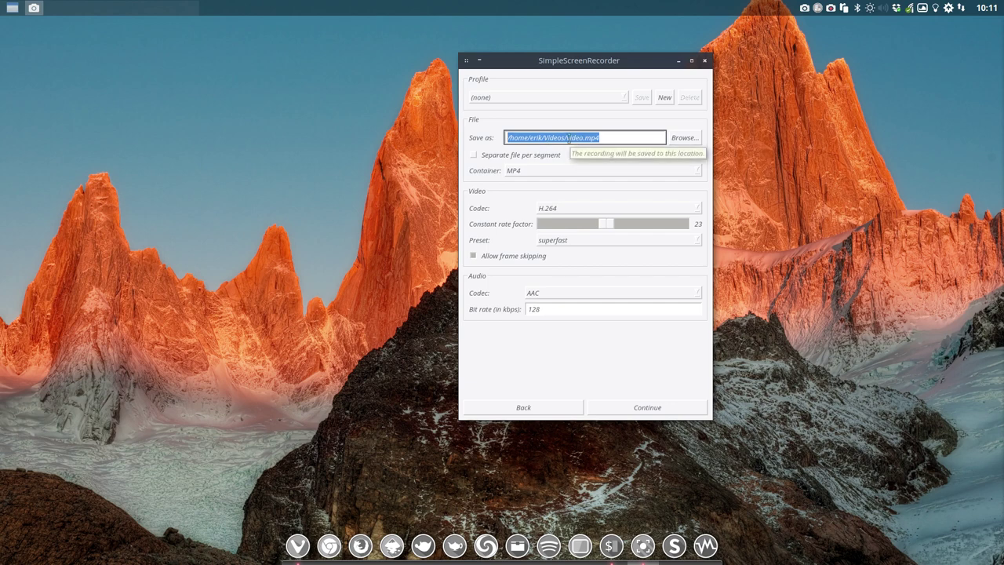
click(523, 171)
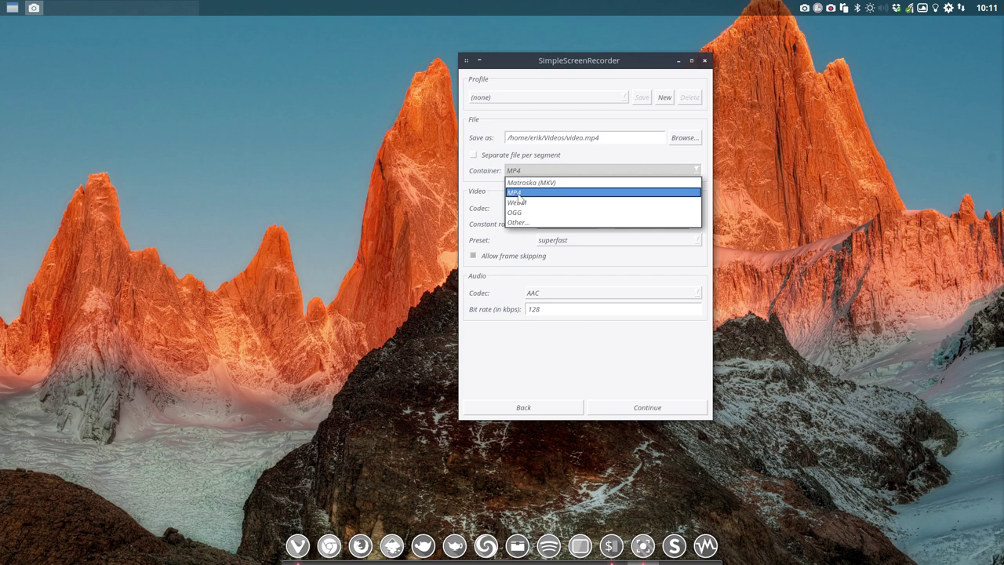
click(518, 194)
click(551, 208)
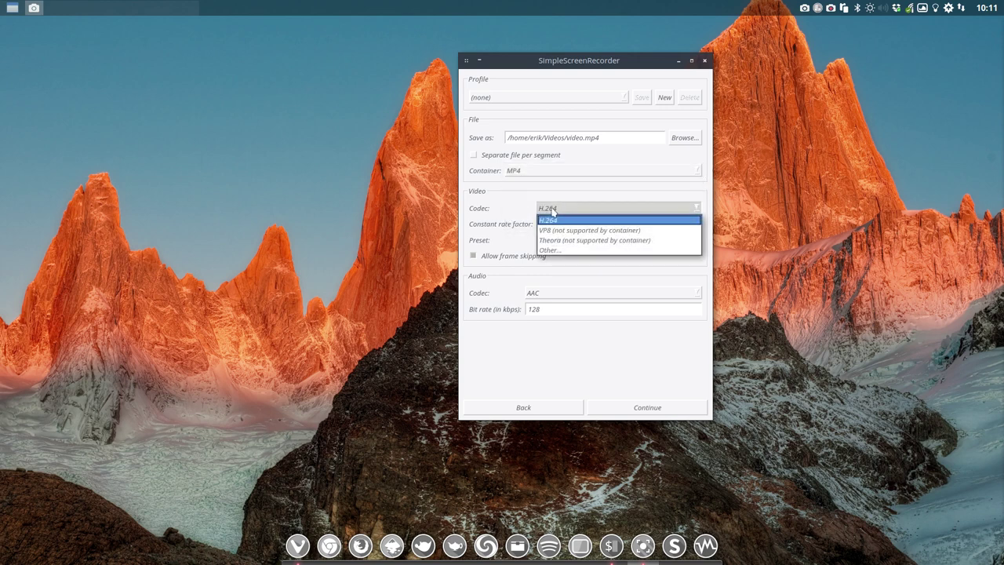
click(552, 219)
click(546, 294)
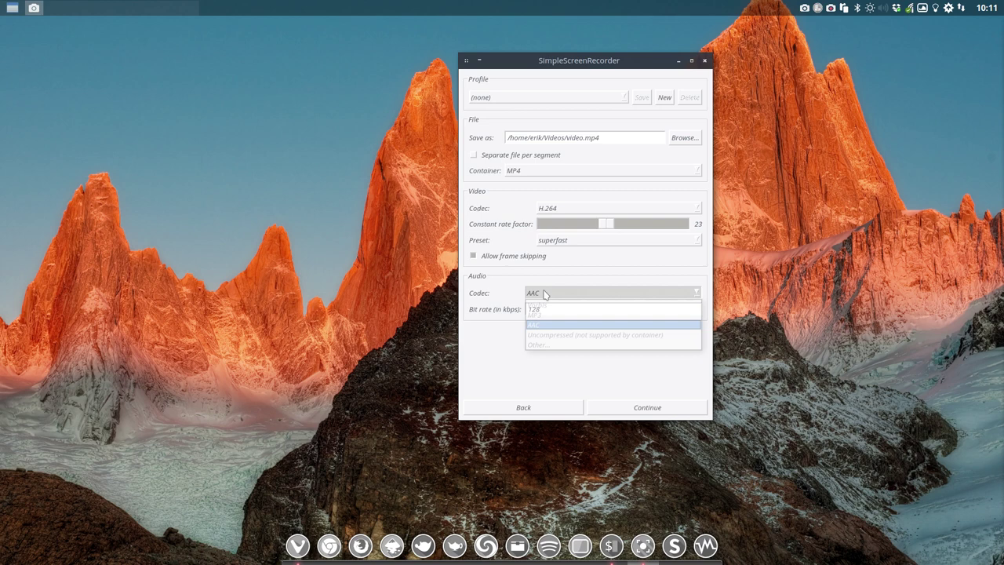
click(546, 293)
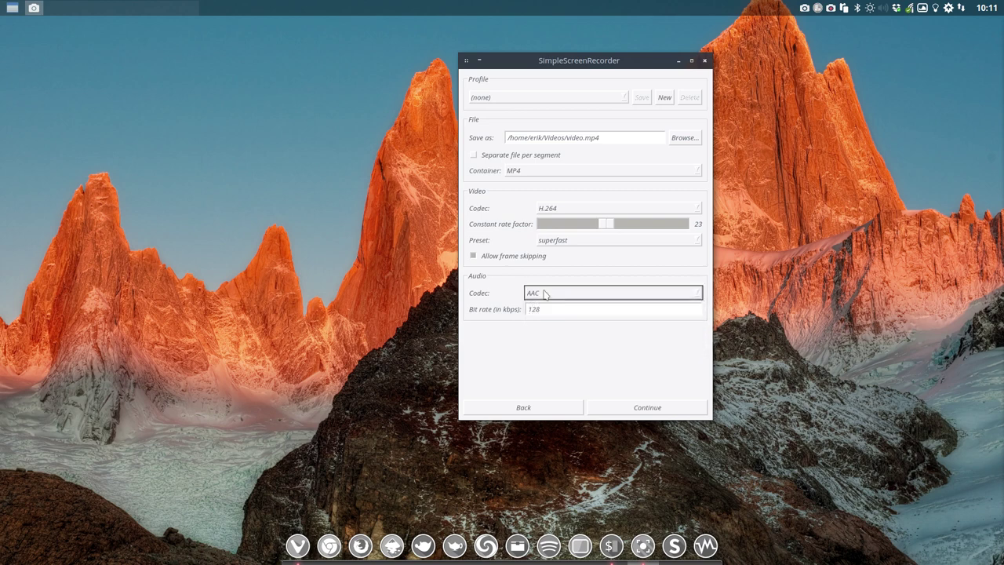
click(656, 407)
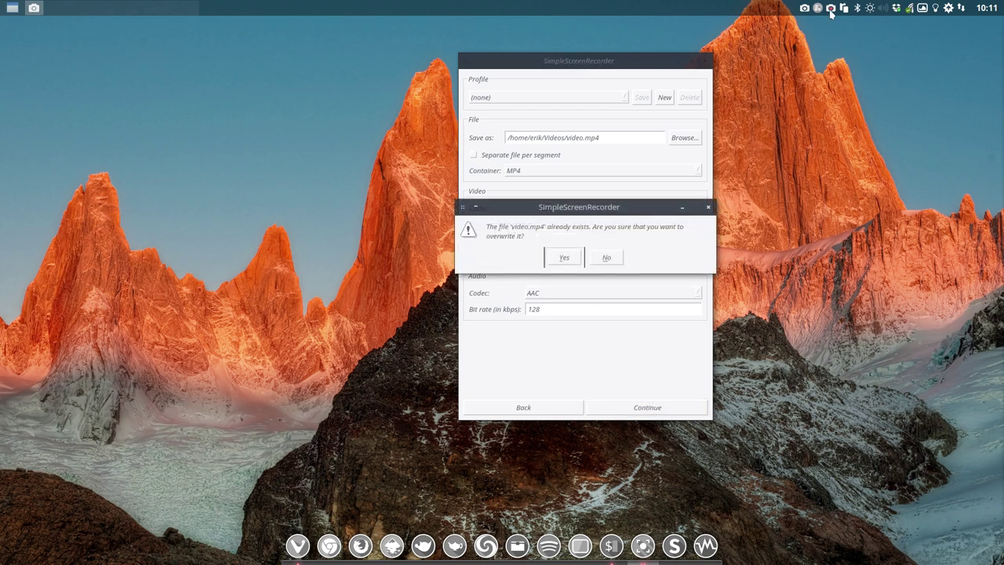
Step: Decline overwriting video.mp4 and bring up the recorder's tray menu
click(606, 257)
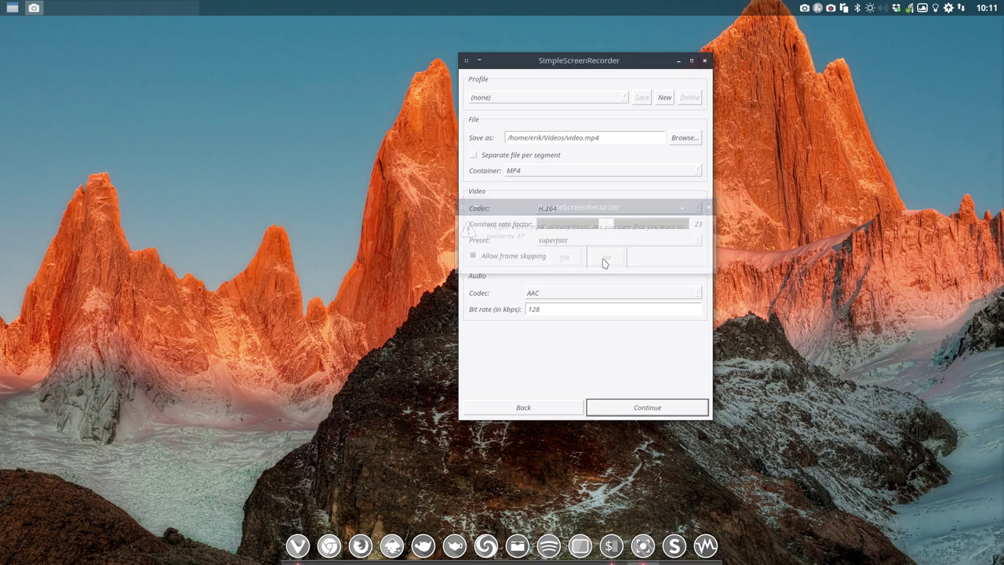
right_click(804, 8)
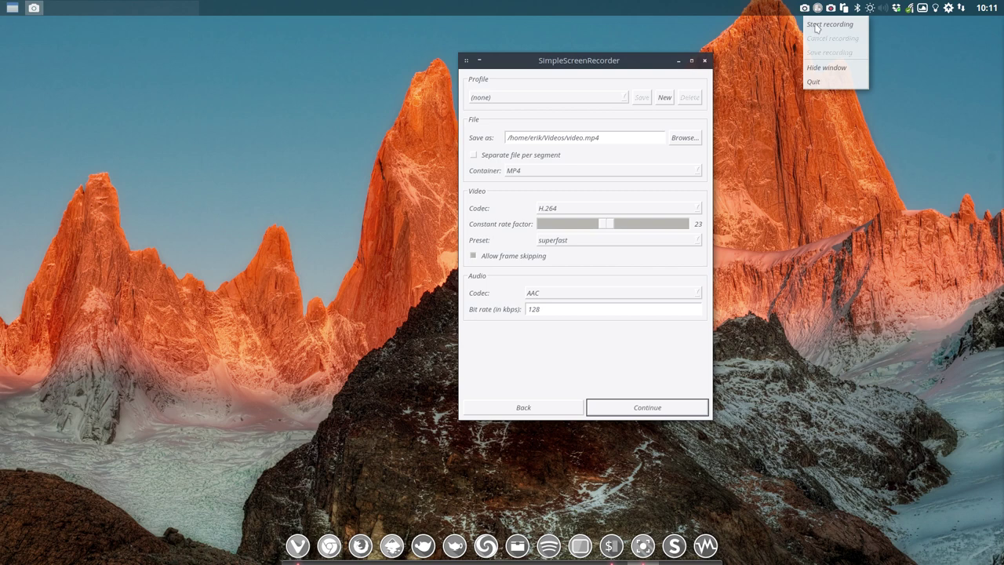
Step: Close the tray menu without recording and move the recorder window left and down
click(804, 10)
right_click(803, 9)
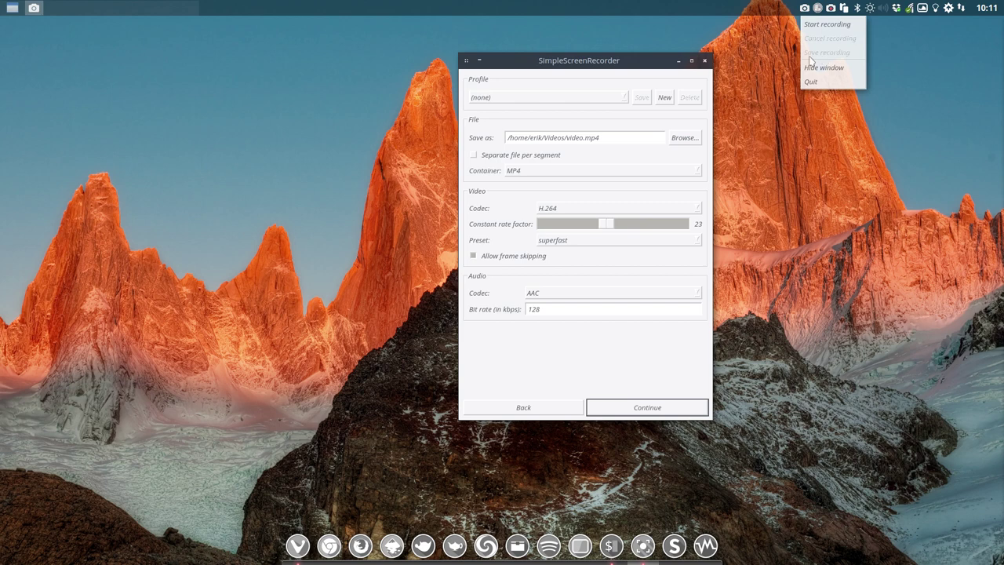
click(598, 66)
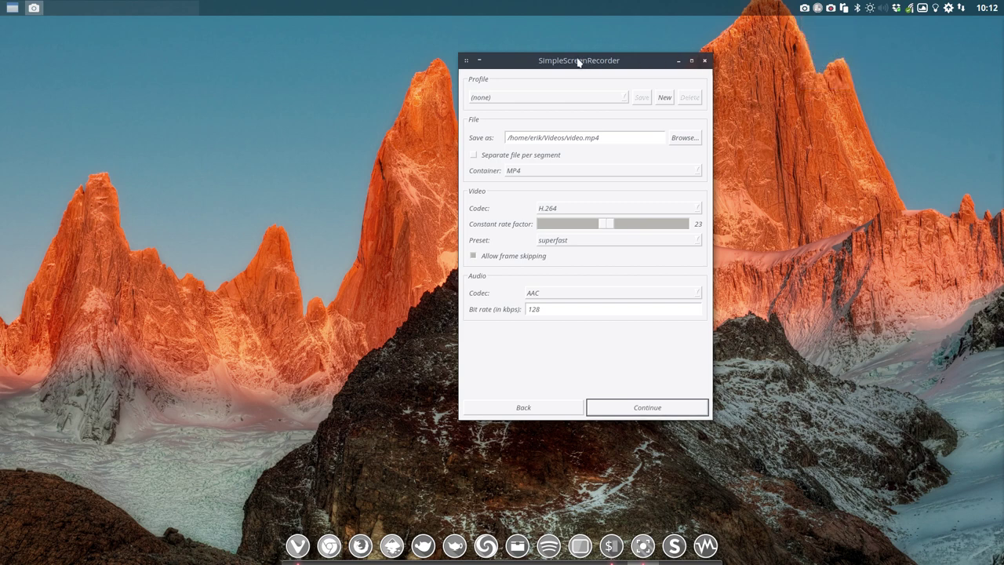
drag(579, 63, 490, 79)
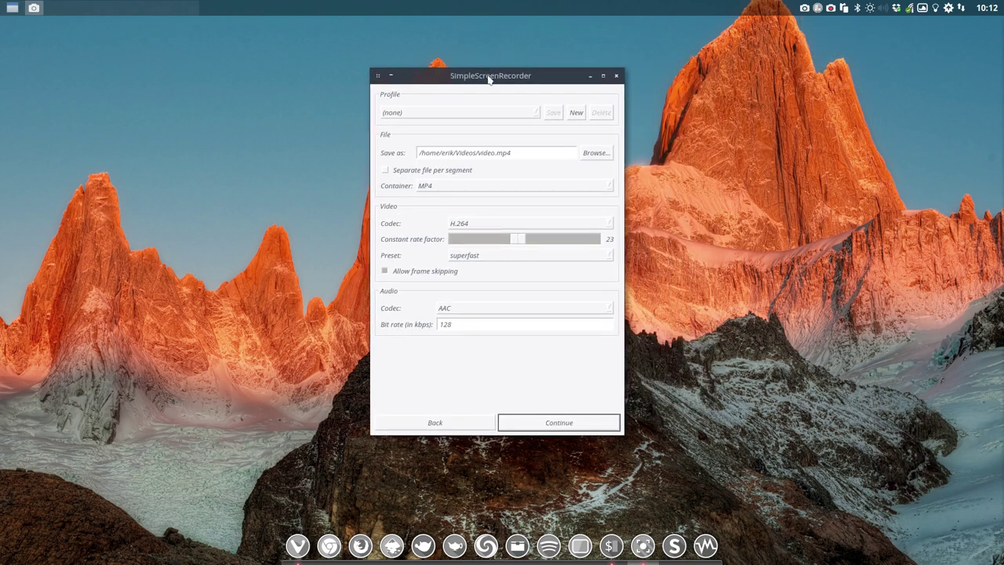